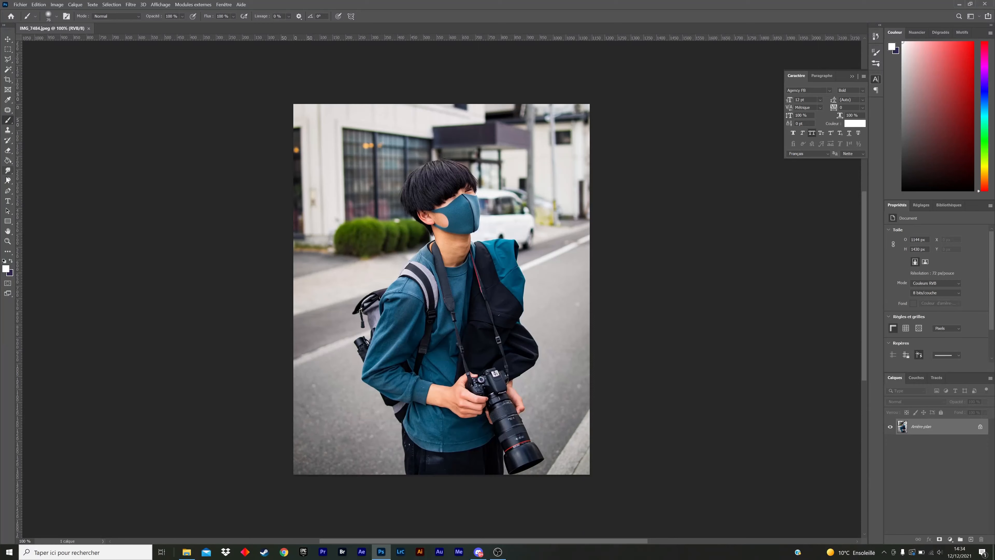
Trace the edge of the trousers from the photo's lower edge up to the backpack with the Pen tool
click(8, 190)
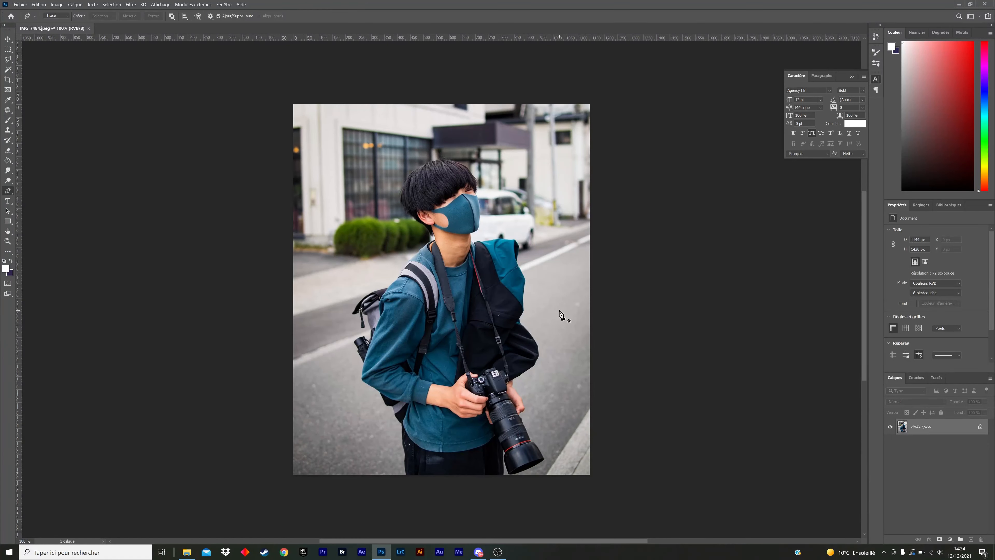
key(ctrl+plus)
key(ctrl+plus)
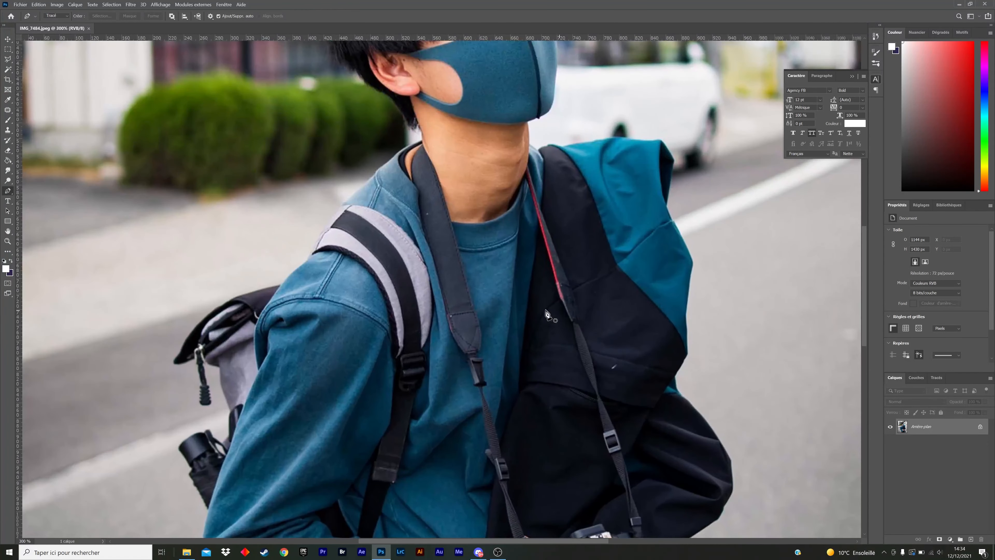
drag(300, 368, 361, 181)
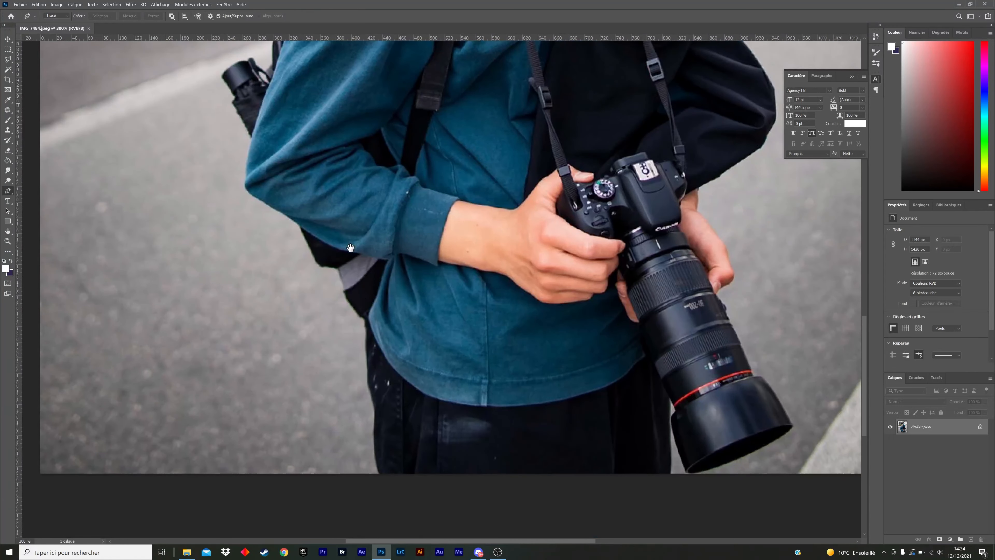
drag(374, 419, 350, 247)
drag(380, 473, 376, 466)
drag(375, 428, 374, 418)
drag(365, 372, 364, 366)
Delete the pen path traced along the trousers
right_click(391, 235)
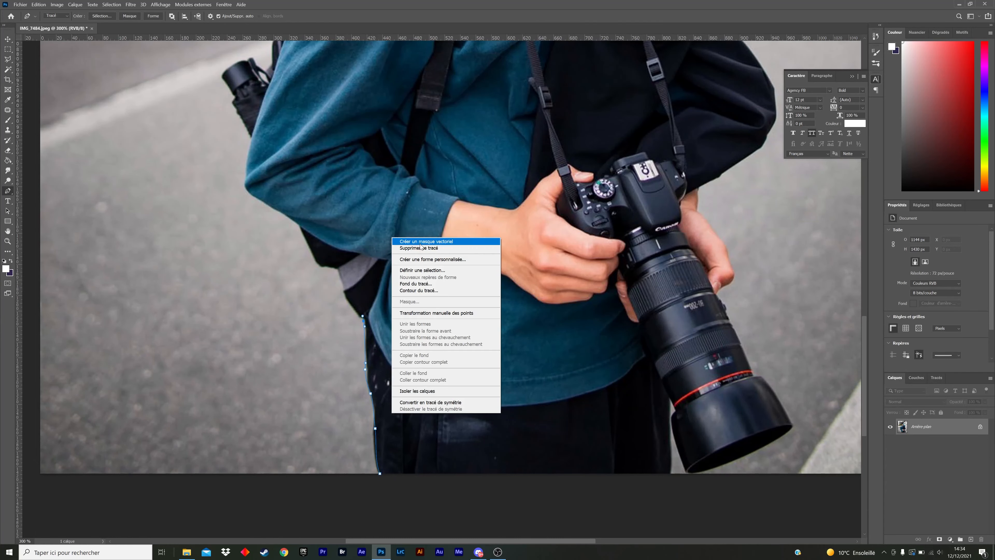
click(420, 245)
key(ctrl+0)
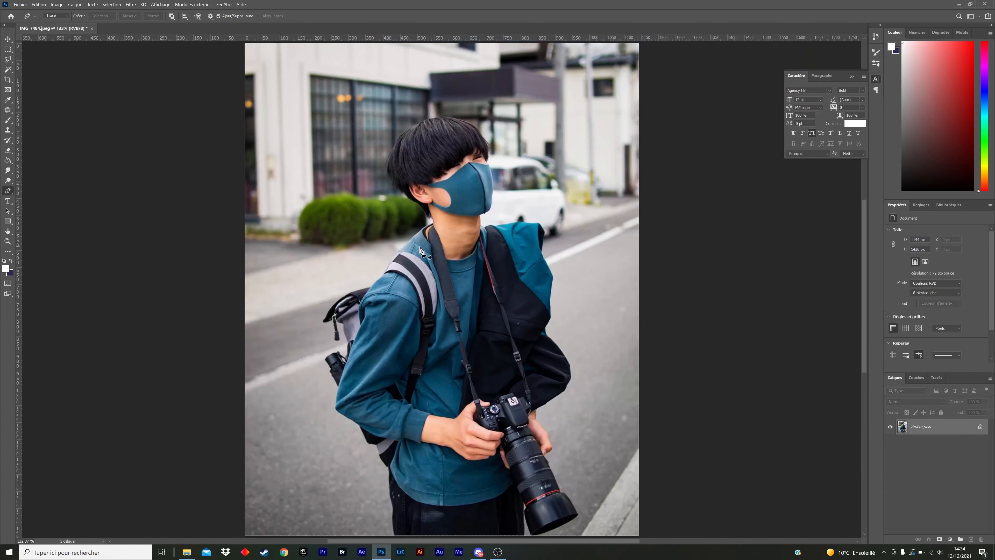
key(ctrl+1)
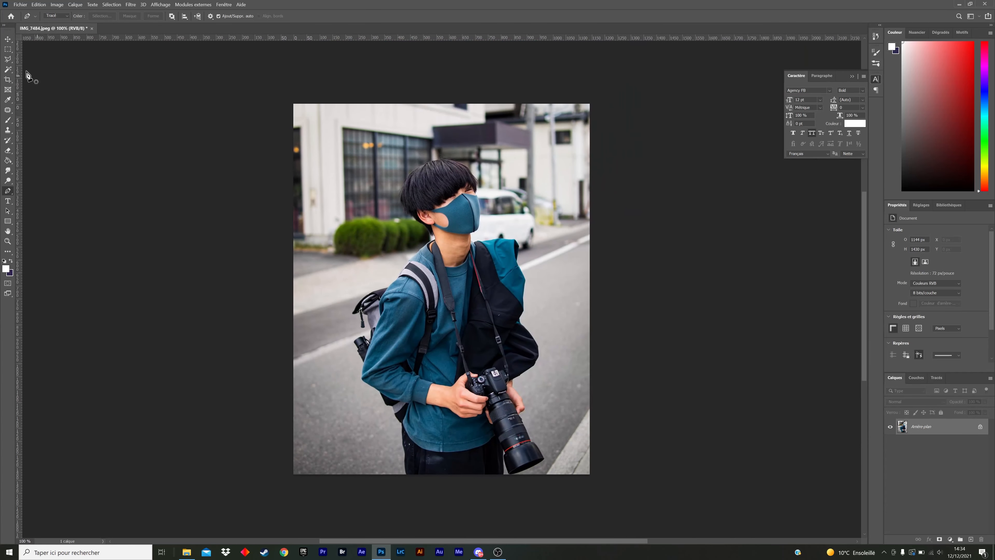
Select the person in the photo automatically with the Magic Wand's subject selection
click(7, 69)
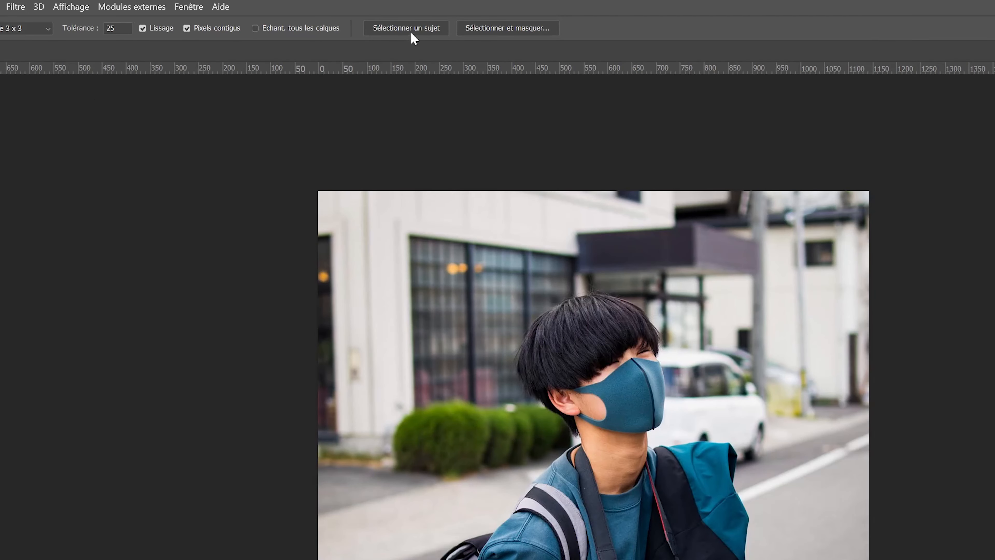
click(413, 30)
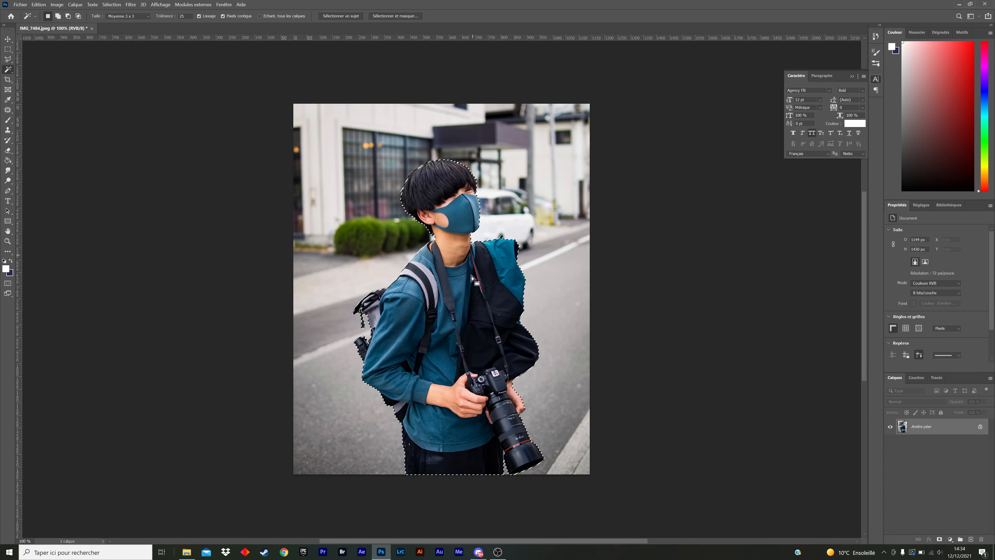
Subtract the stray spot above the teal shoulder from the selection with the Lasso and turn the selection into a layer mask
key(ctrl+plus)
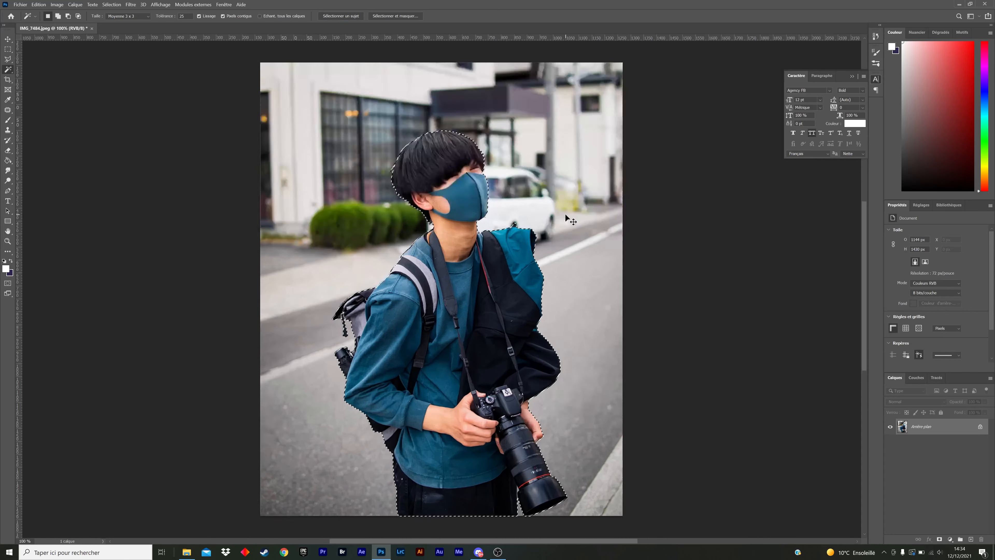
key(ctrl+plus)
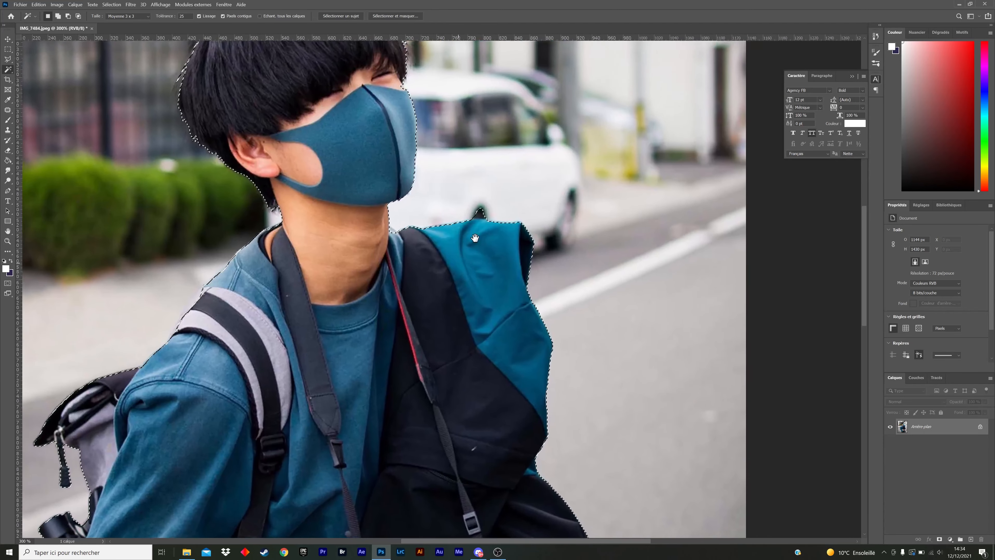
click(7, 59)
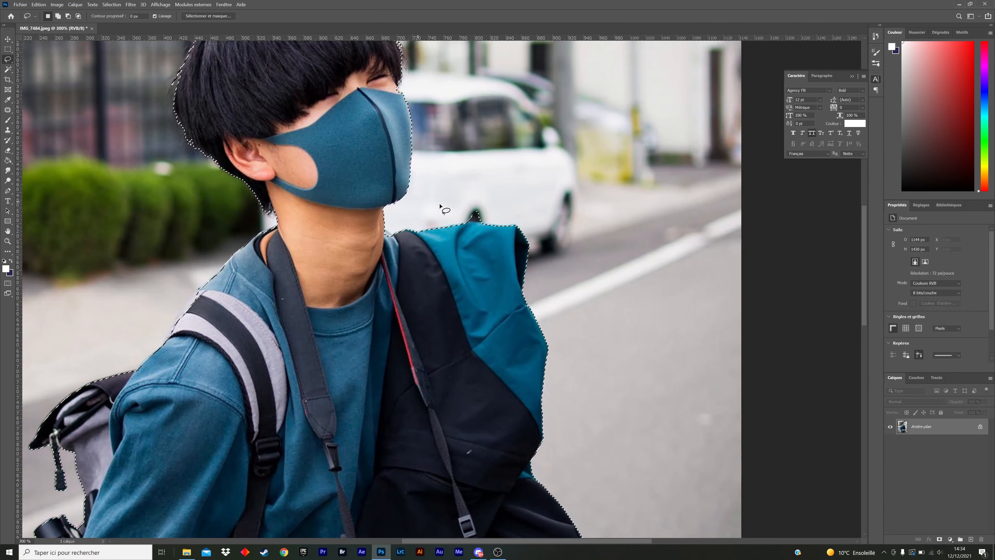
key(alt)
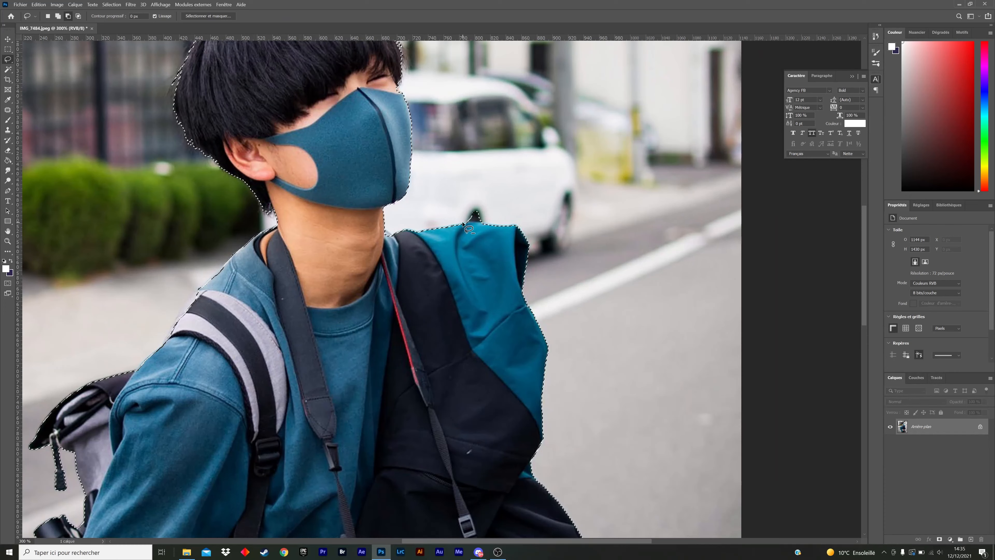
mouse_move(473, 222)
mouse_down()
mouse_move(493, 232)
mouse_move(486, 205)
mouse_move(453, 225)
mouse_up()
drag(420, 299, 546, 119)
drag(498, 347, 432, 123)
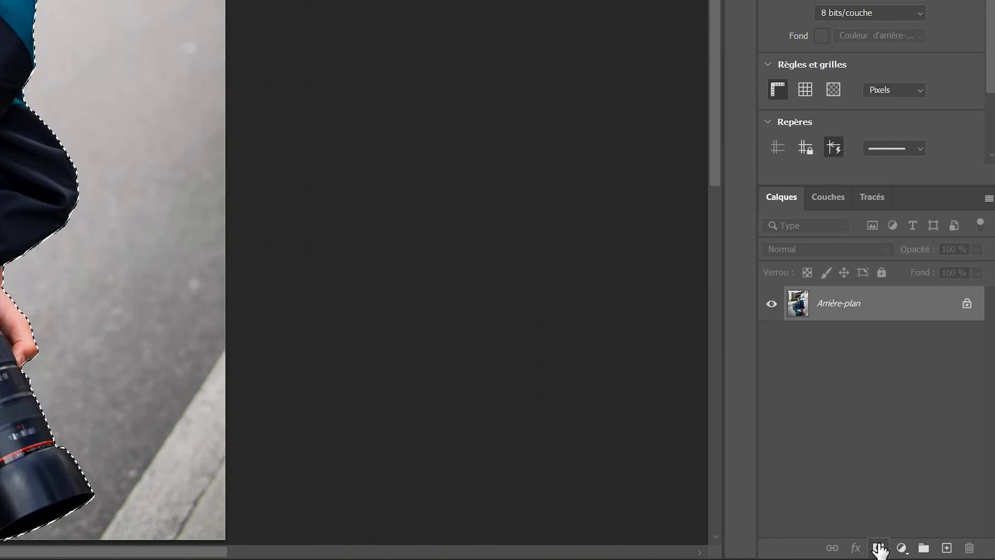
click(940, 540)
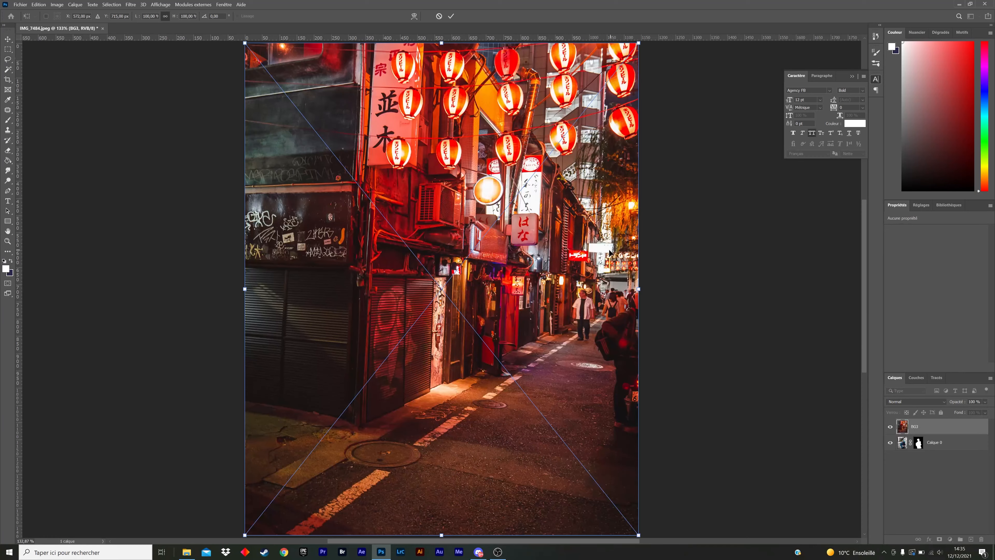
Commit the placed BG3 street image at full canvas size and move its layer below Calque 0
click(452, 16)
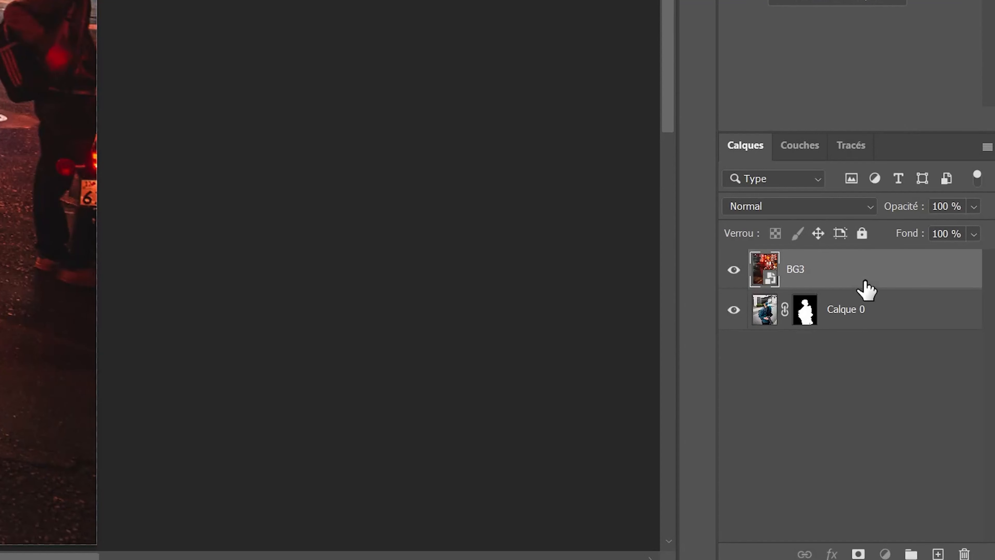
drag(943, 432, 939, 457)
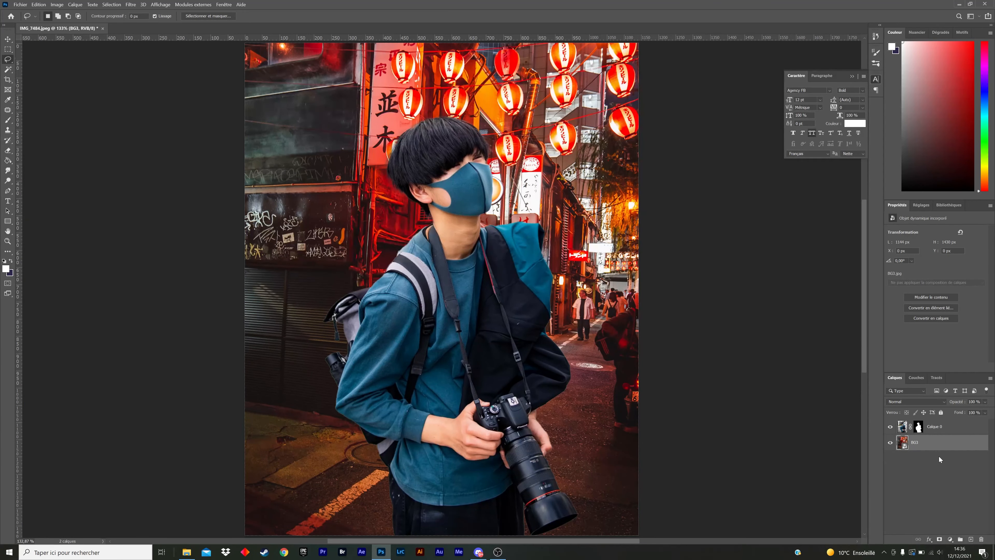
Load the Calque 0 layer mask as a selection and contract it by 1 pixel
scroll(328, 377, up, 3)
drag(383, 415, 254, 247)
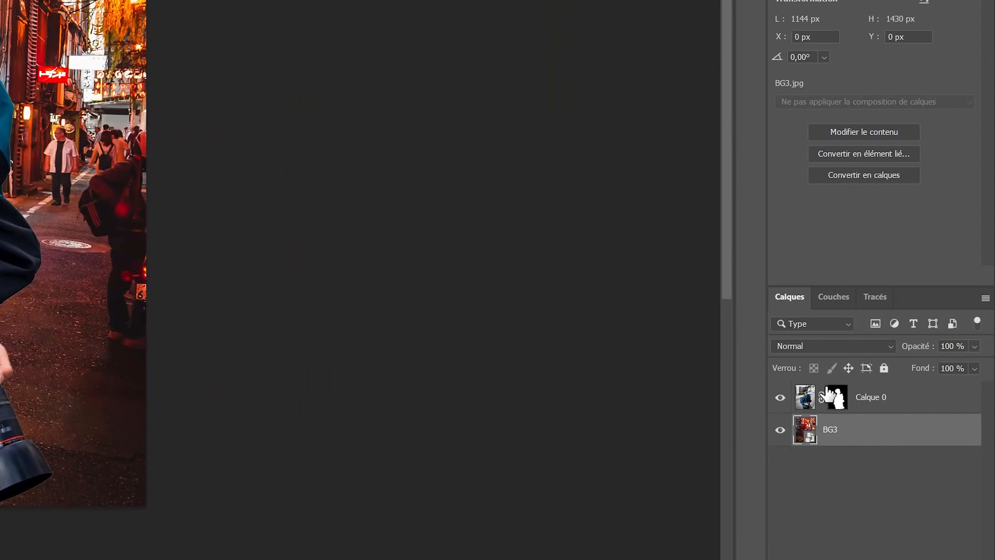
drag(827, 388, 839, 400)
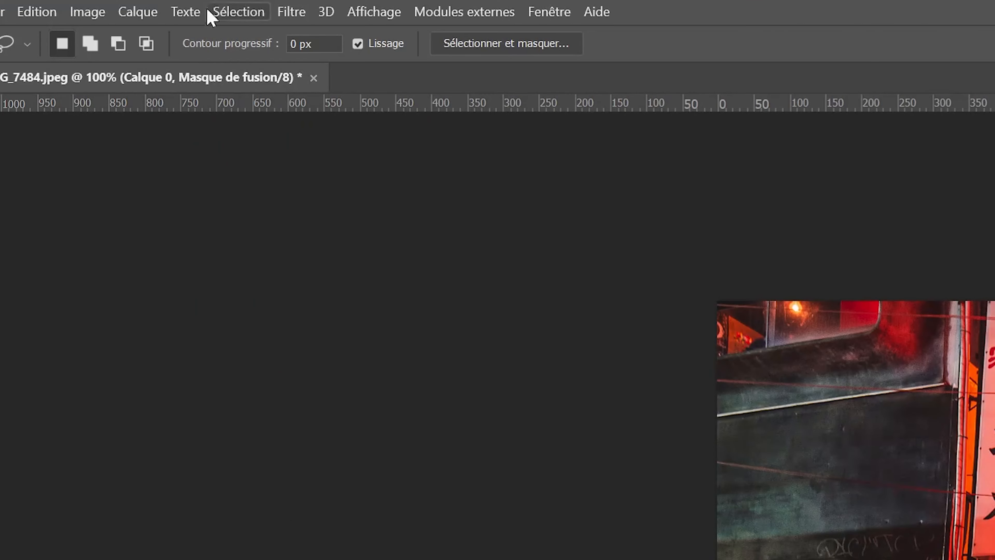
click(221, 14)
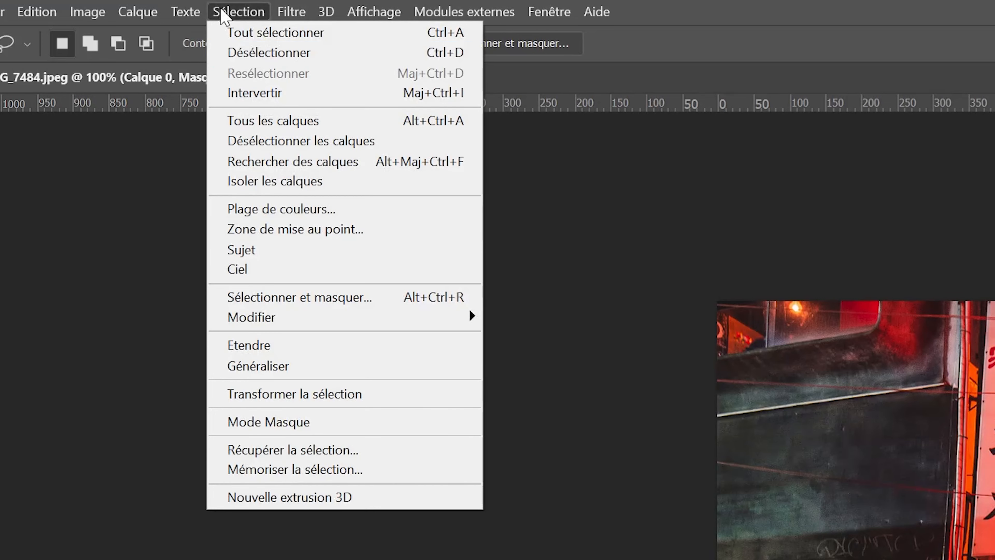
mouse_move(462, 324)
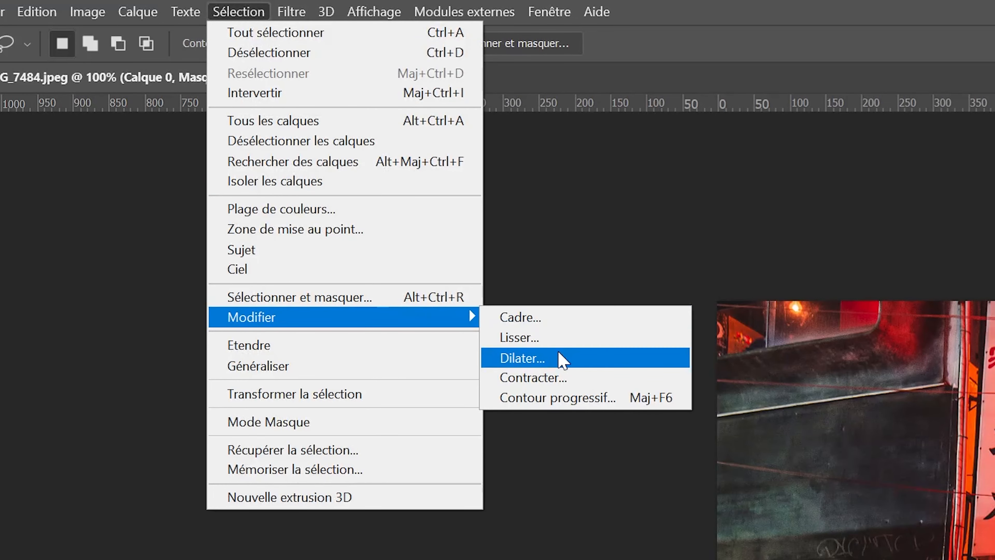
click(577, 378)
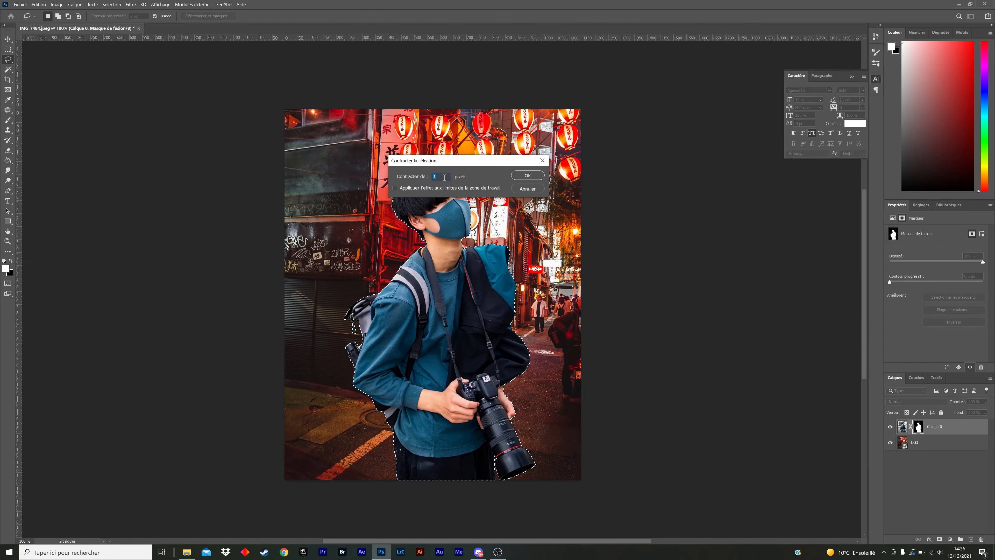
click(527, 176)
Invert the selection, paint the Calque 0 mask black around the person with a large soft brush, and deselect
right_click(486, 308)
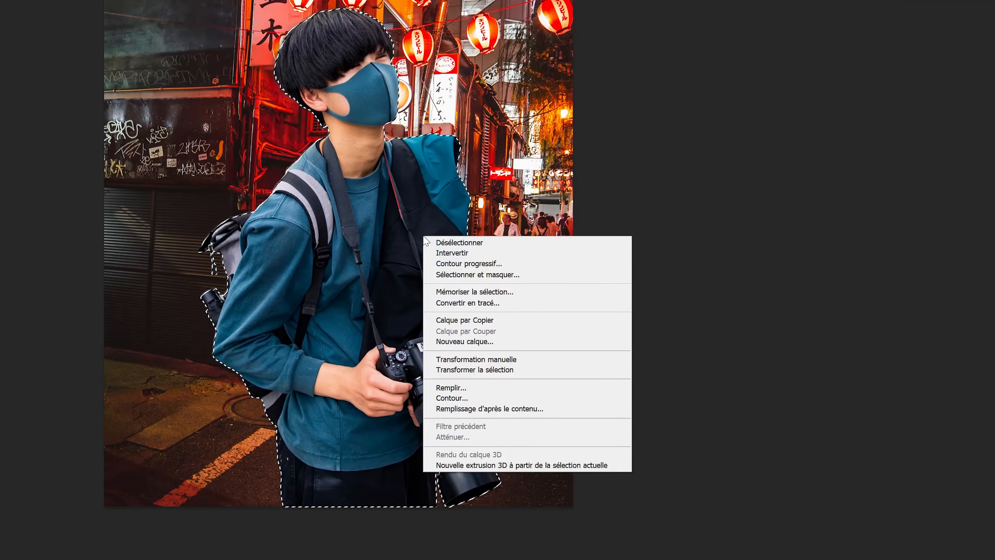
click(443, 256)
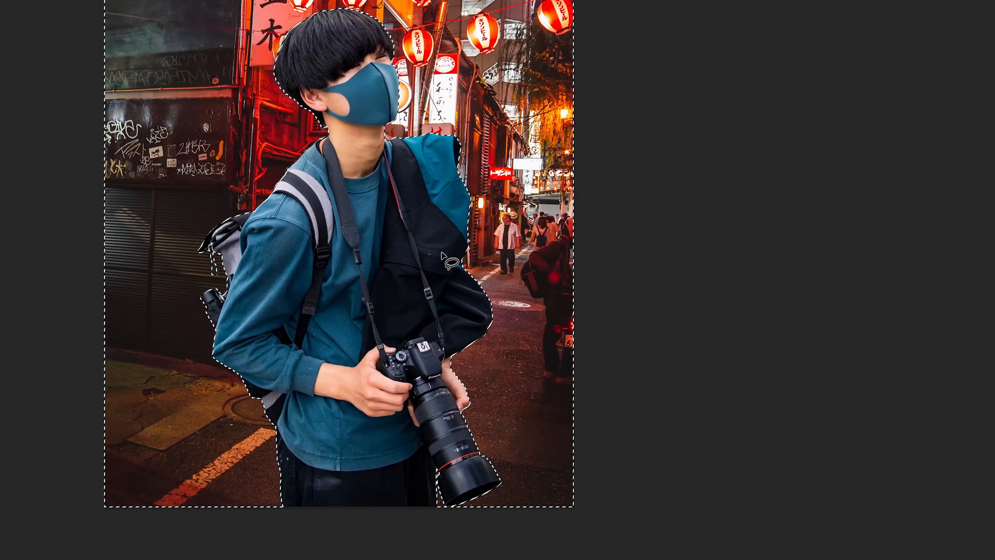
key(b)
drag(407, 202, 495, 208)
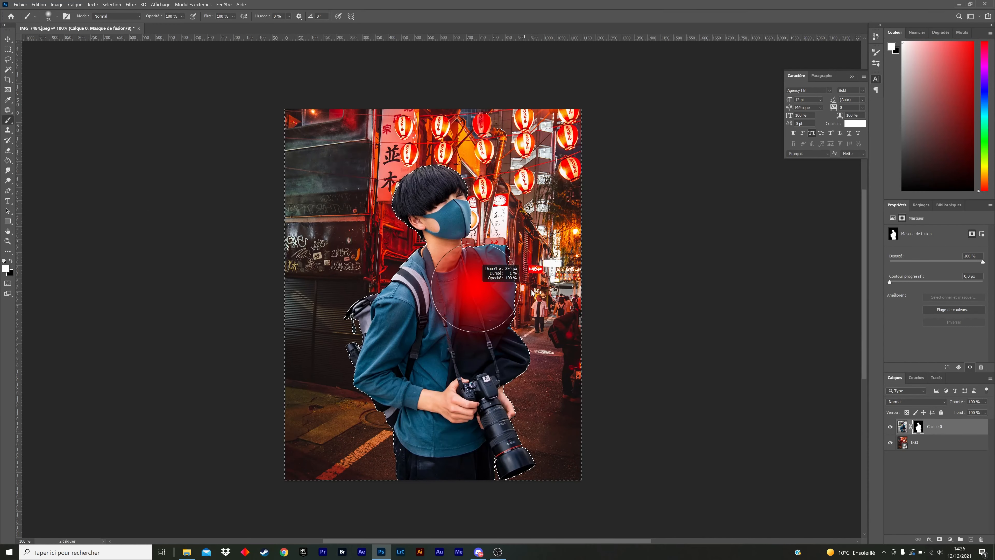
drag(532, 292, 576, 293)
key(x)
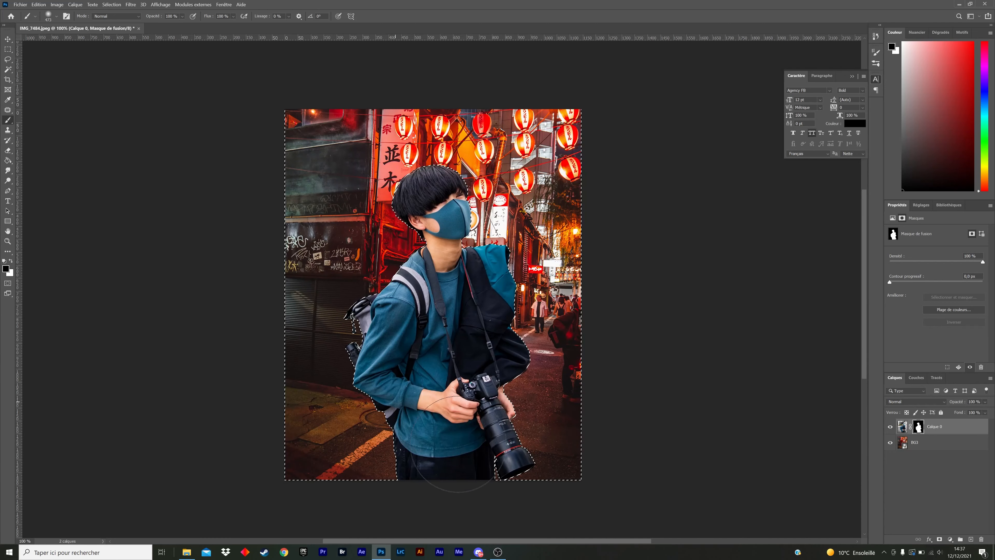
key(m)
key(ctrl+d)
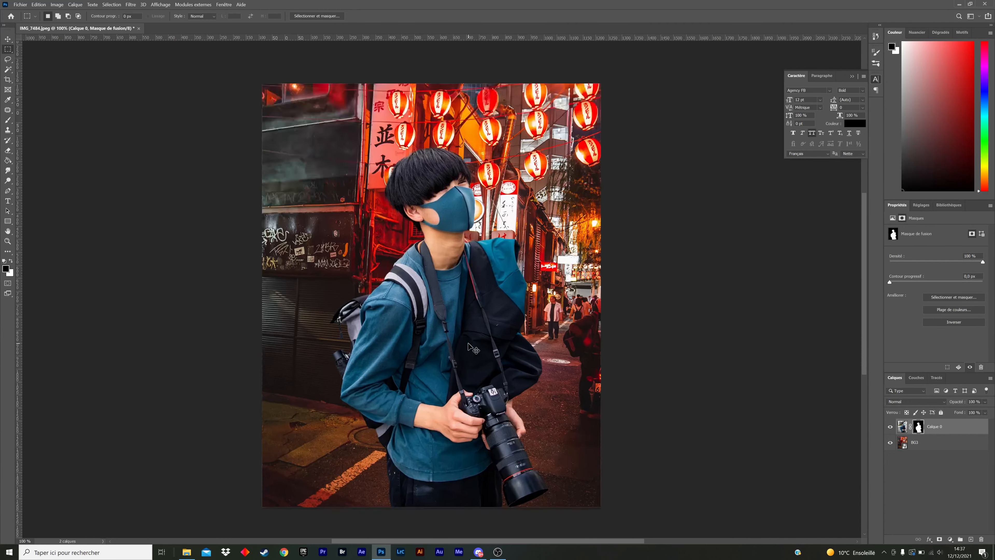
Add a Teinte/Saturation adjustment layer above Calque 0 and set its saturation to -100
scroll(469, 344, up, 3)
drag(469, 343, 529, 188)
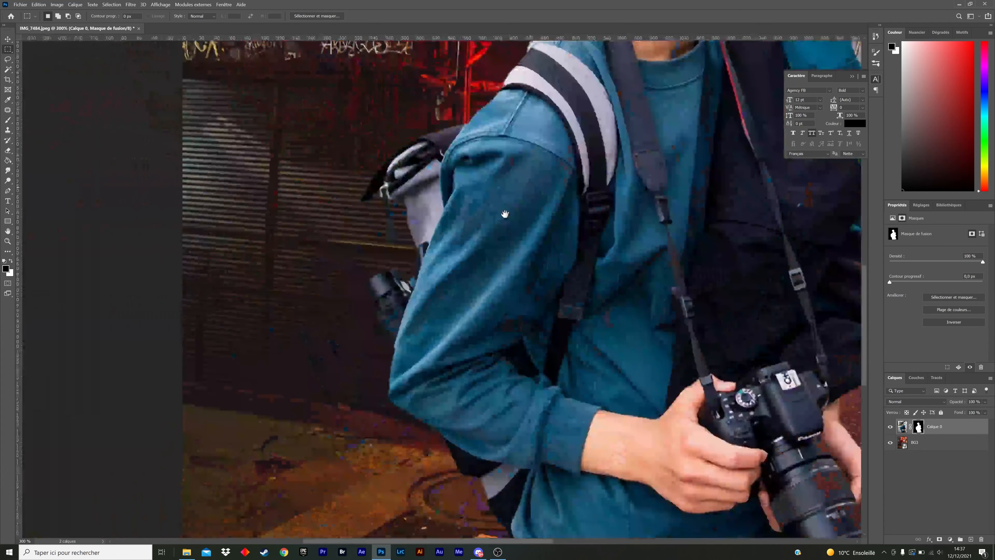
drag(468, 383, 326, 313)
click(950, 539)
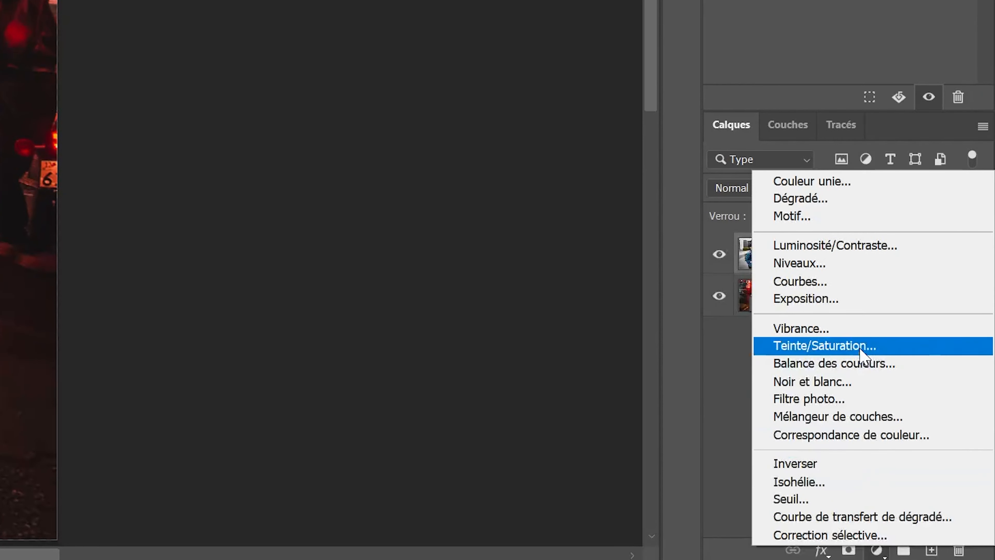
click(861, 347)
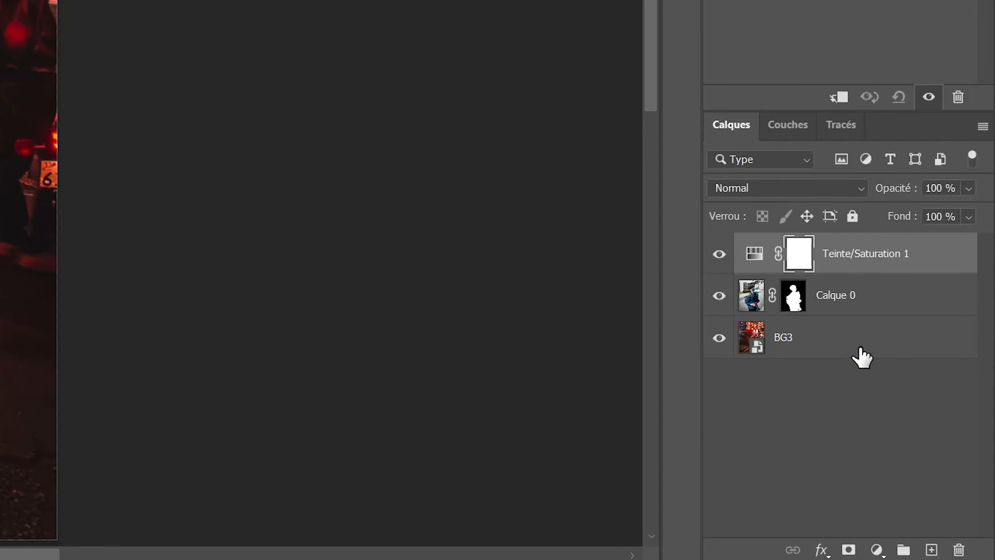
drag(936, 276, 880, 272)
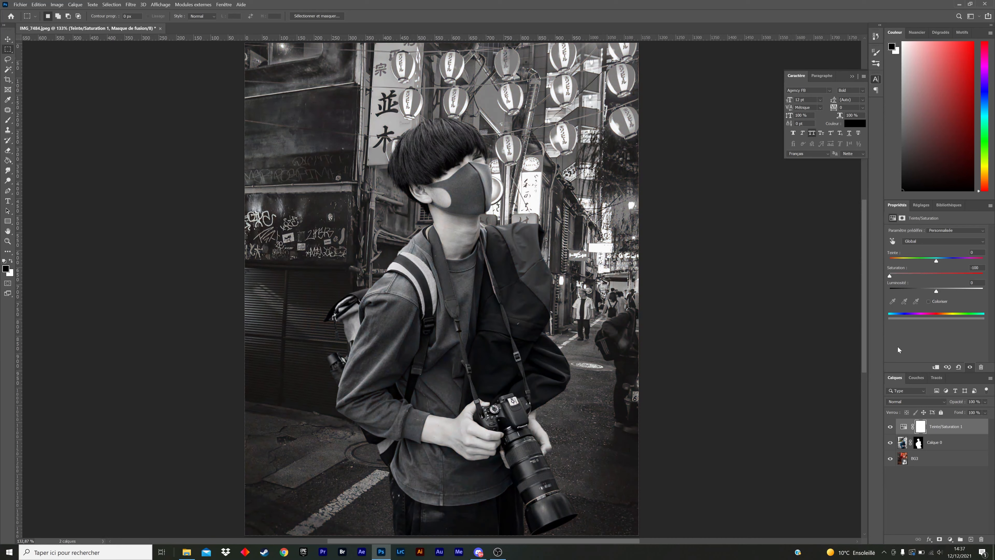
Add a Niveaux adjustment layer between Teinte/Saturation 1 and Calque 0 and clip it to Calque 0
click(950, 539)
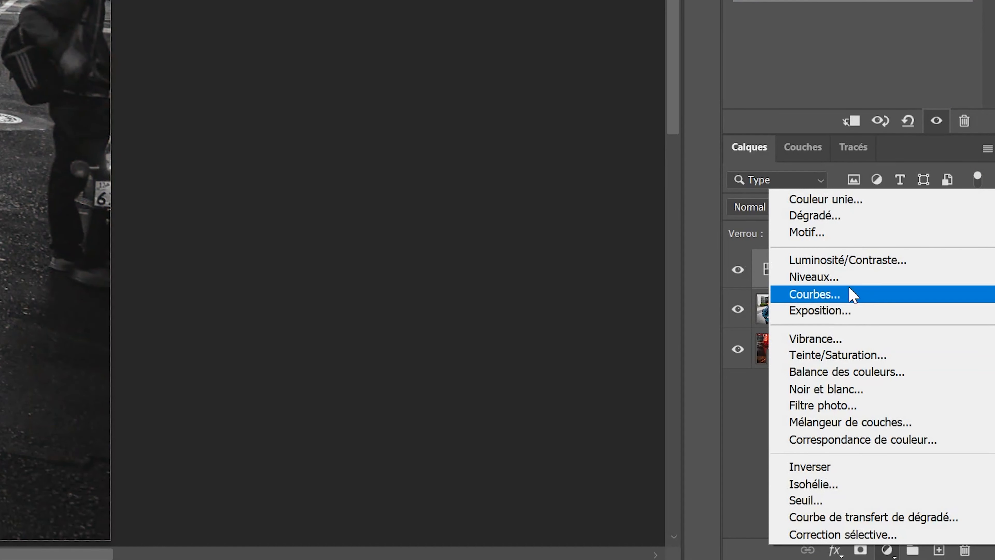
click(853, 278)
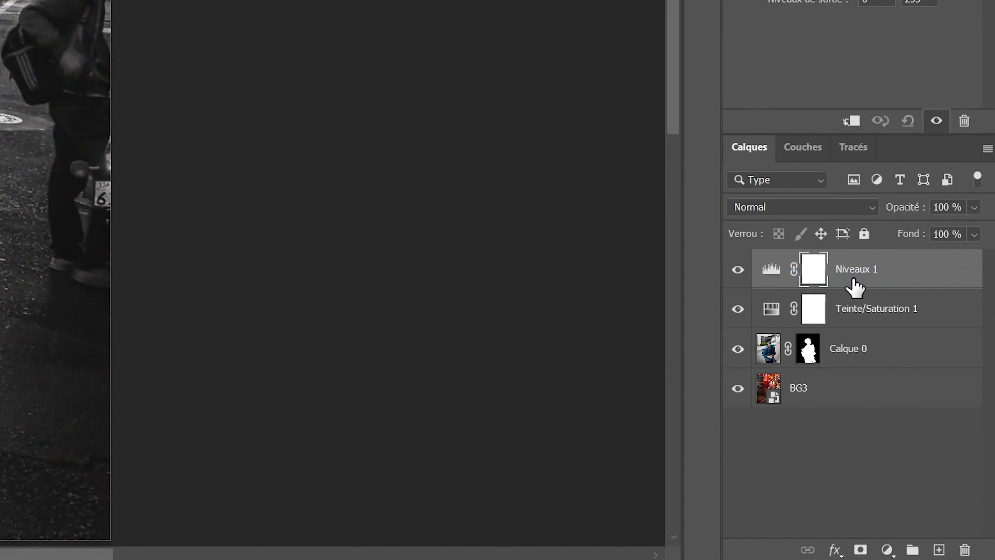
drag(853, 283, 855, 328)
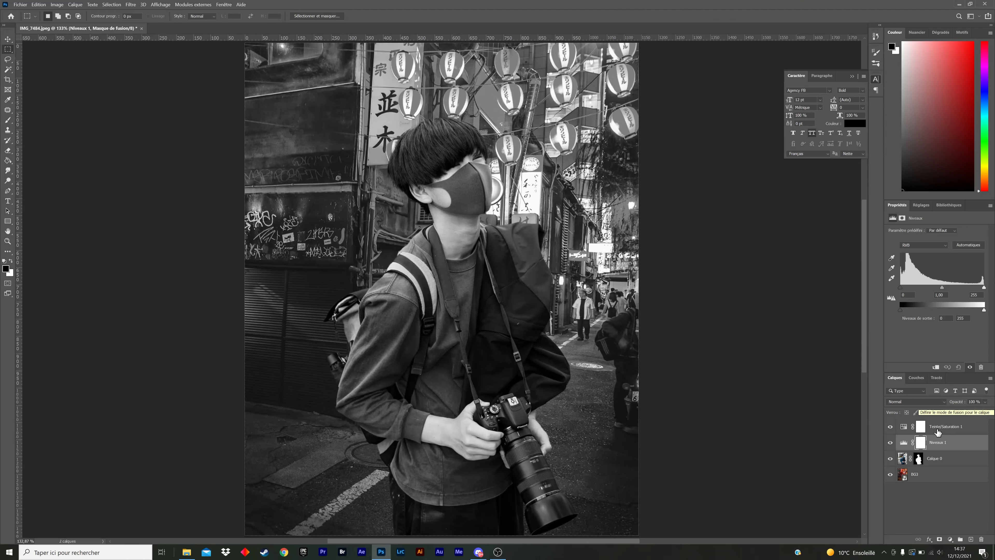
drag(939, 450, 939, 450)
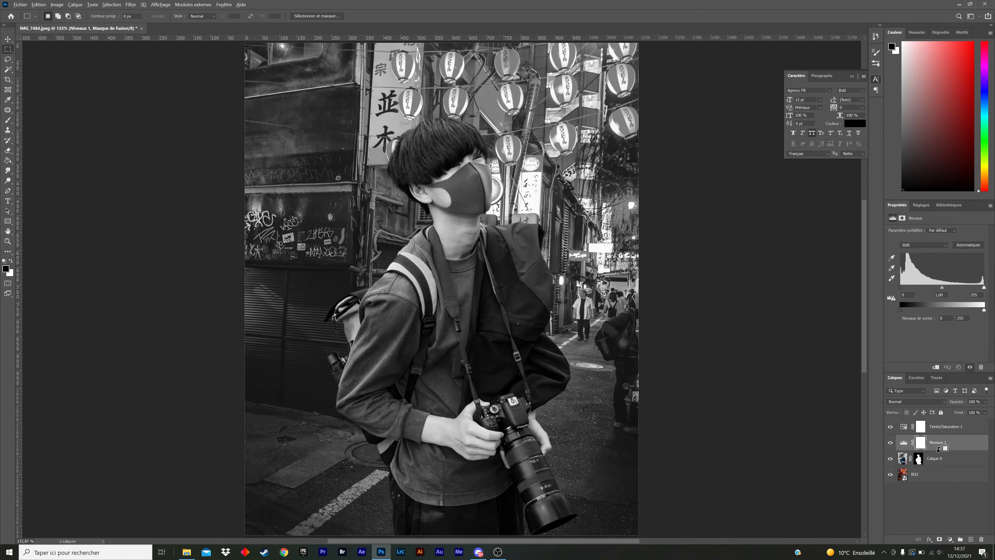
alt+click(939, 449)
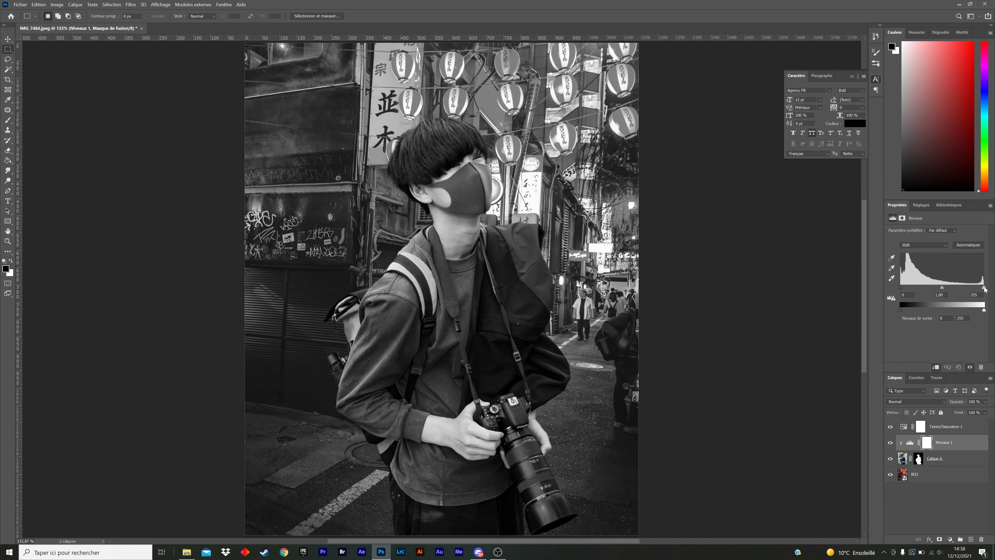
Adjust the Niveaux 1 layer's input levels to 6, 0.86 and 235, and raise its output black level to 5
mouse_move(984, 289)
mouse_down()
mouse_move(965, 290)
mouse_move(978, 292)
mouse_up()
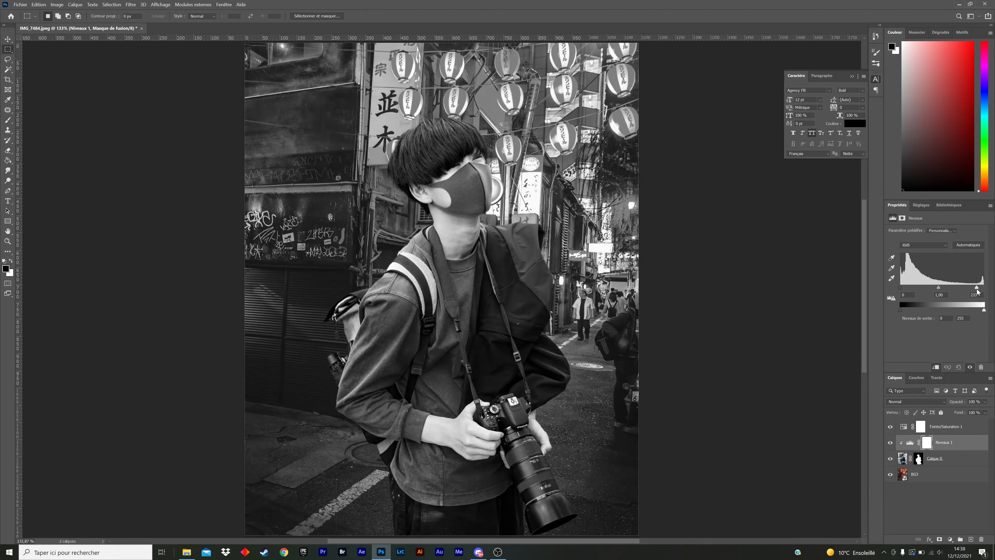
drag(904, 291, 903, 291)
drag(940, 287, 944, 287)
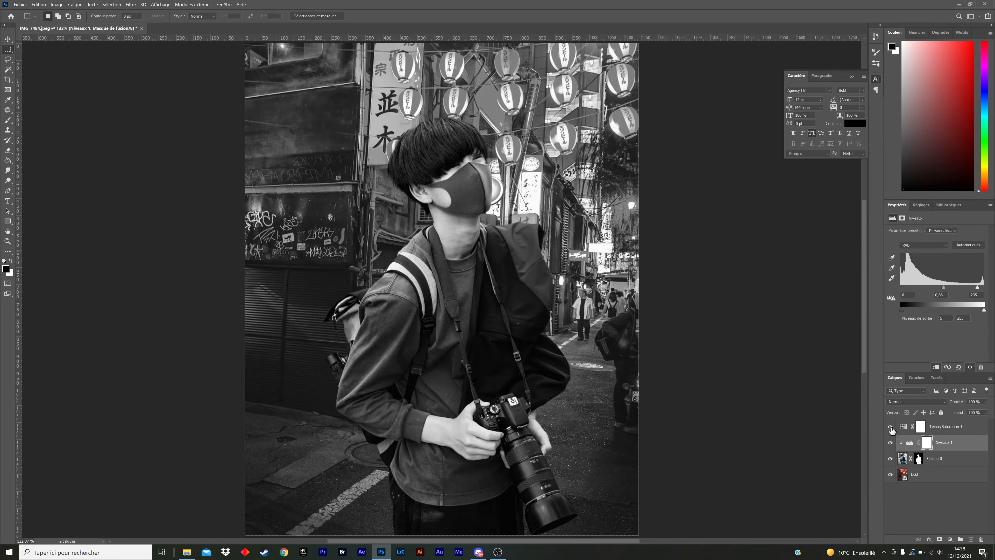
Hide and remove the Teinte/Saturation 1 layer, and compare the image with and without Niveaux 1
click(891, 428)
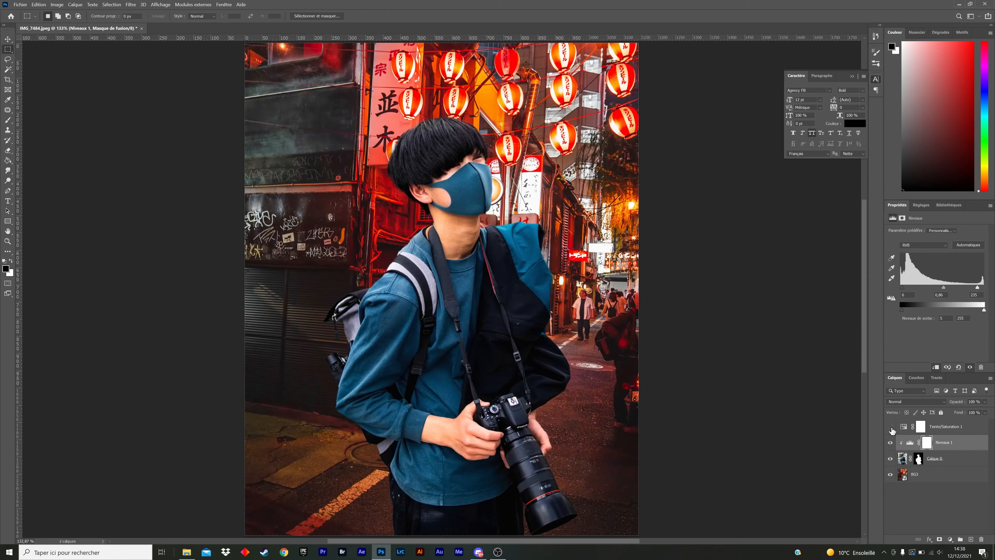
click(890, 444)
click(890, 444)
Add a Balance des couleurs layer clipped to Calque 0, shifting its Tons foncés by +13 toward red and slightly toward blue
click(950, 539)
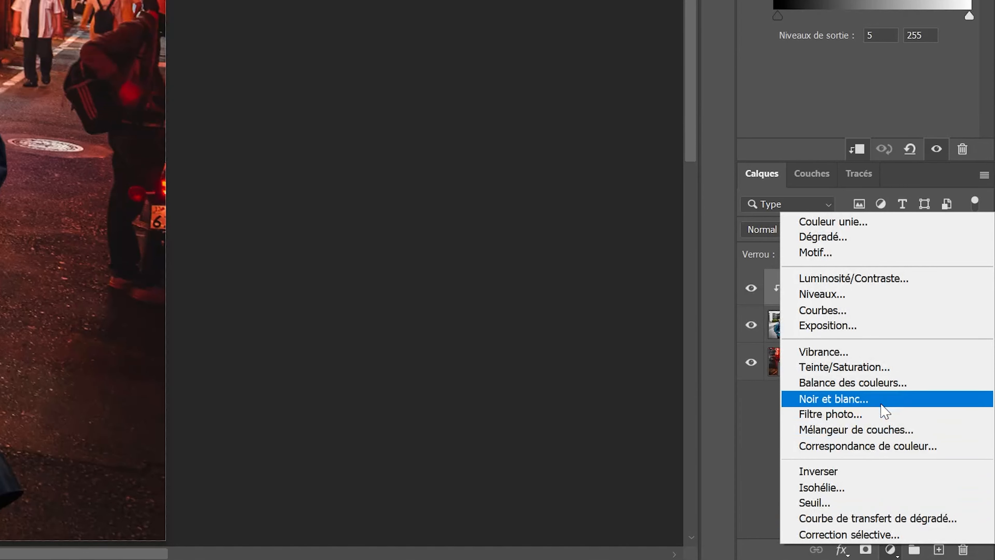
click(883, 387)
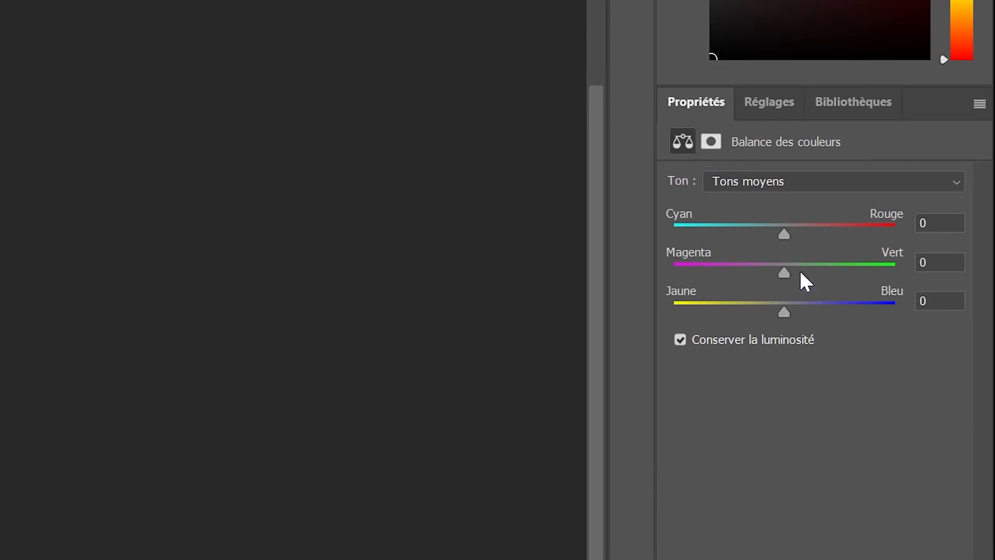
click(804, 187)
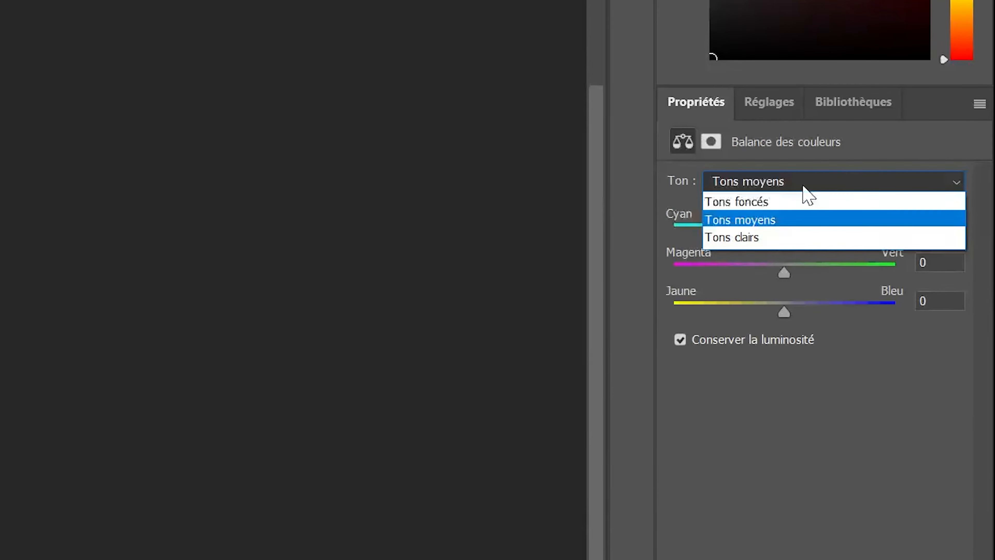
click(799, 200)
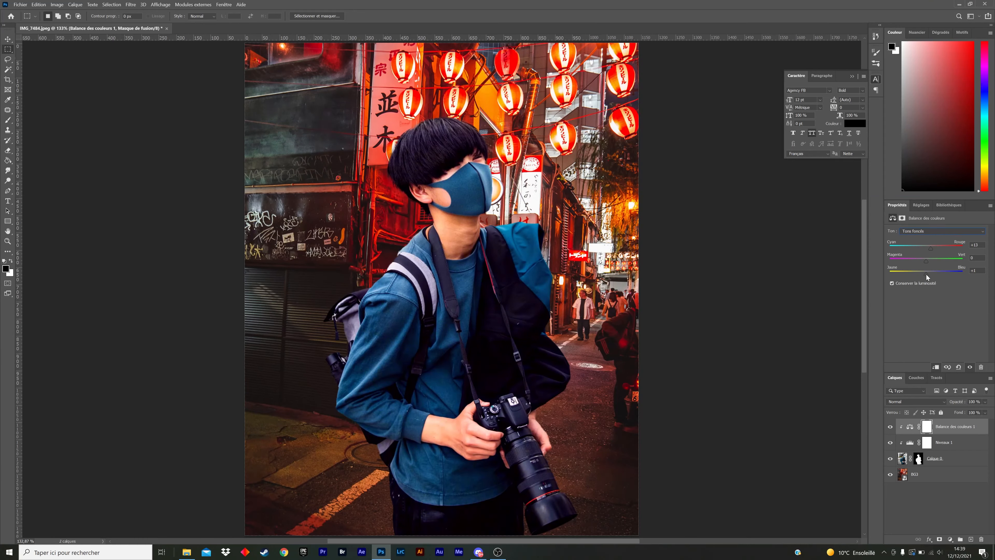
mouse_move(928, 277)
mouse_down()
mouse_move(938, 278)
mouse_move(926, 276)
mouse_up()
Shift the Tons clairs of Balance des couleurs 1 slightly toward red and compare the image with and without the layer
click(928, 231)
click(932, 248)
mouse_move(929, 250)
mouse_down()
mouse_move(959, 250)
mouse_move(932, 250)
mouse_up()
click(891, 428)
click(891, 428)
Apply a Flou de profondeur de champ filter with a blur of 8 px to the BG3 background layer
click(944, 482)
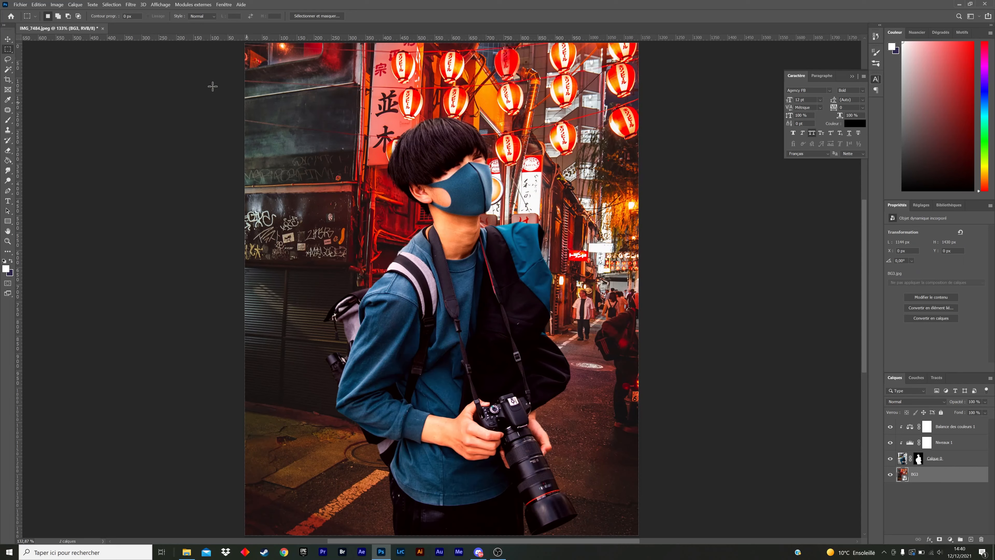
click(130, 5)
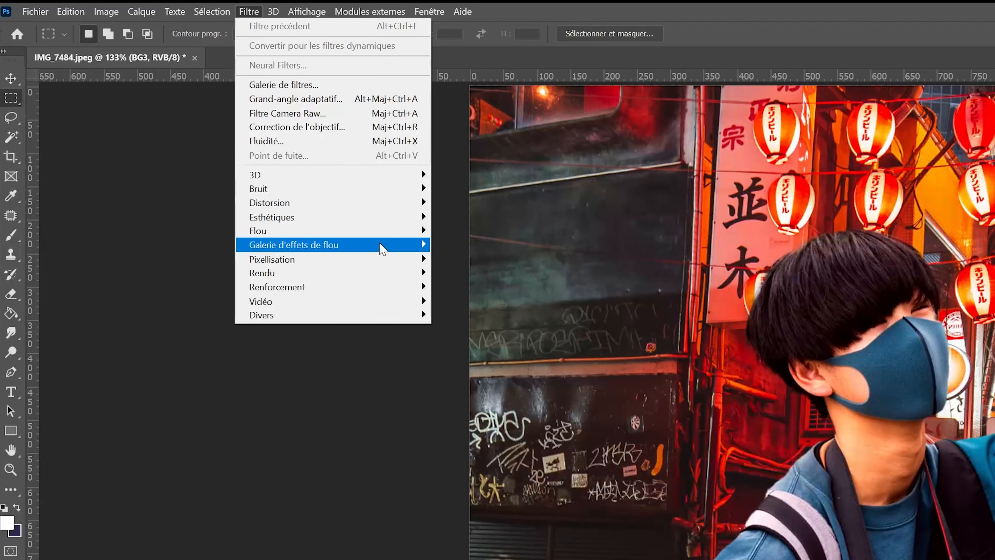
mouse_move(381, 245)
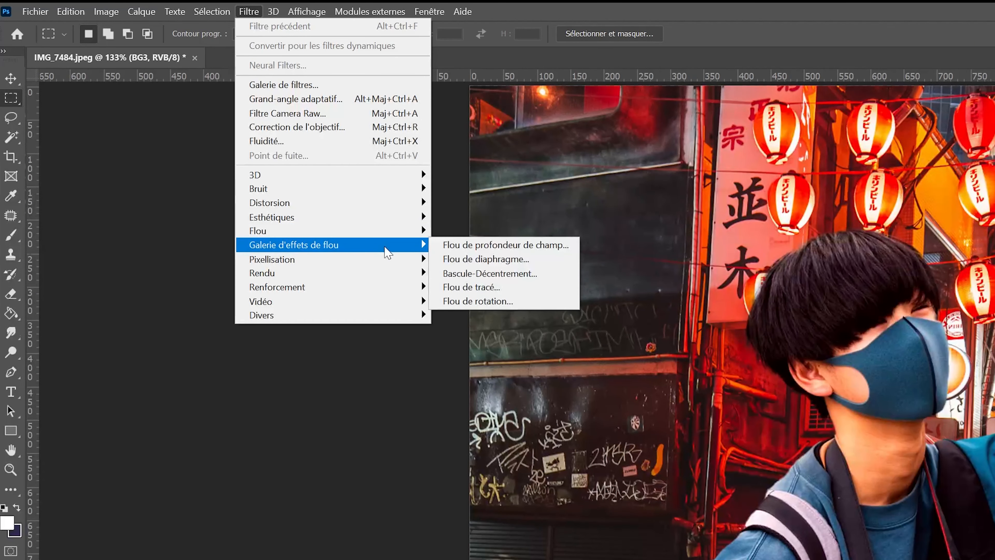
click(480, 245)
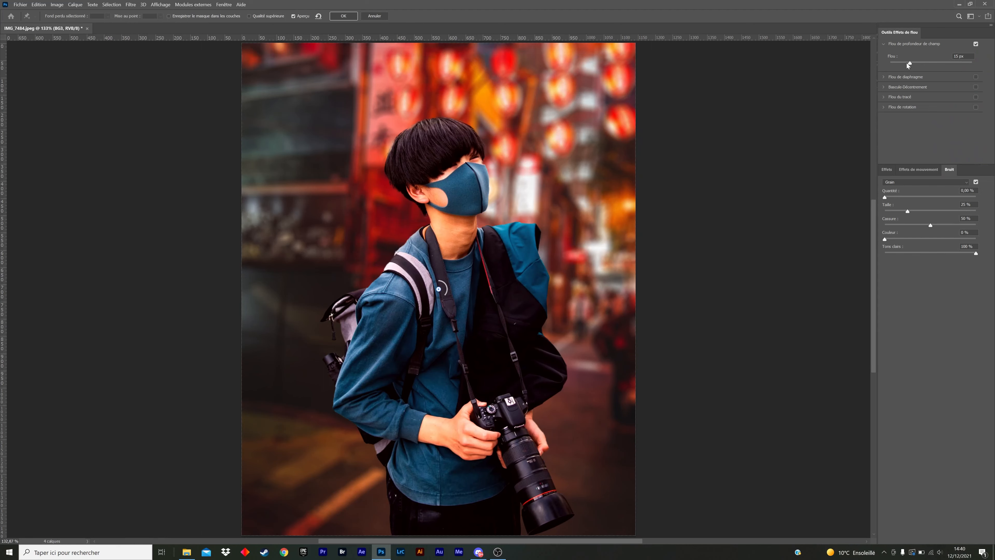
drag(910, 64, 906, 63)
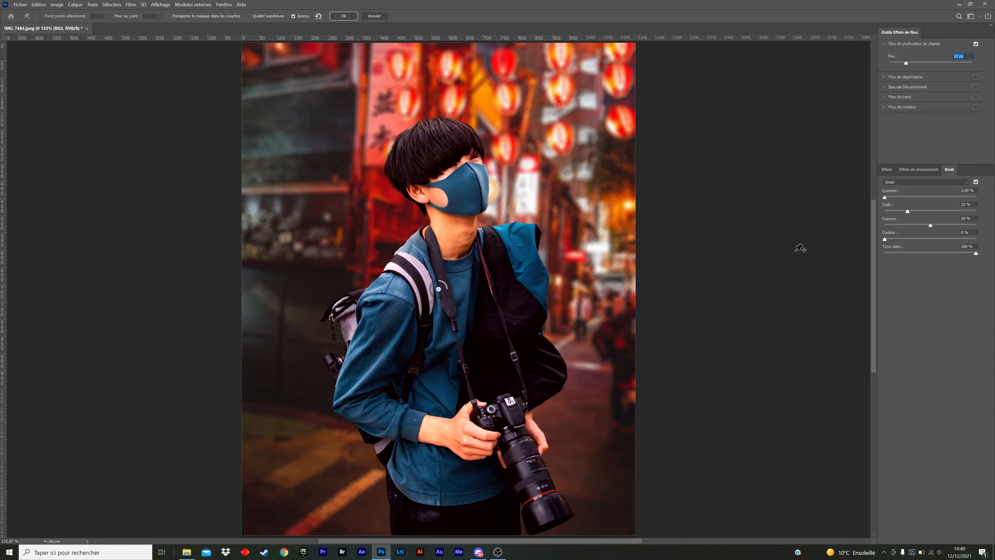
drag(908, 65, 904, 64)
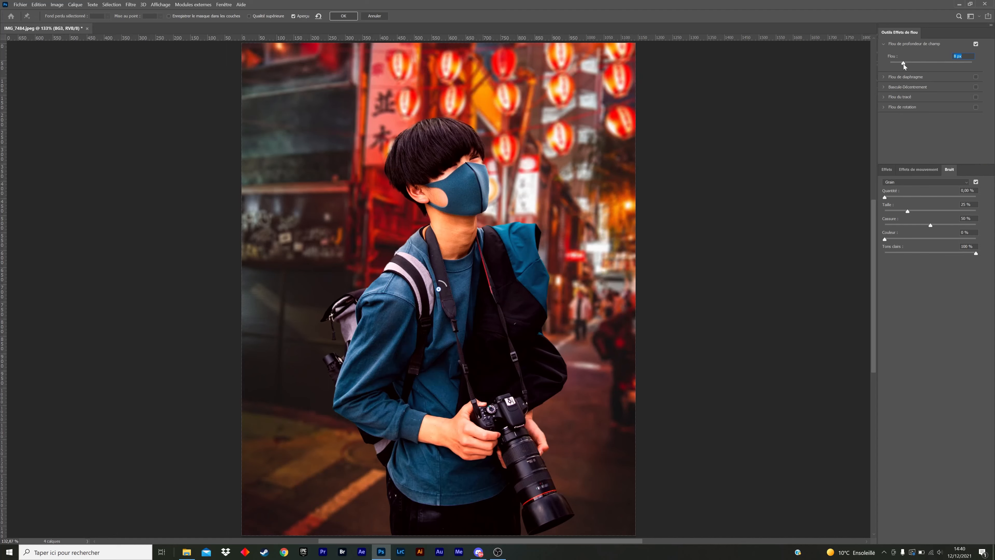
key(Return)
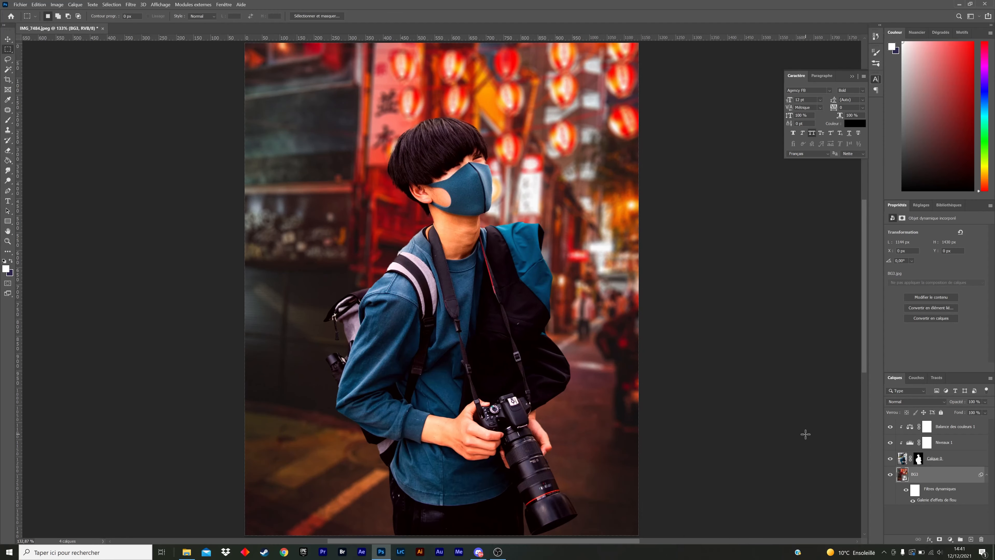